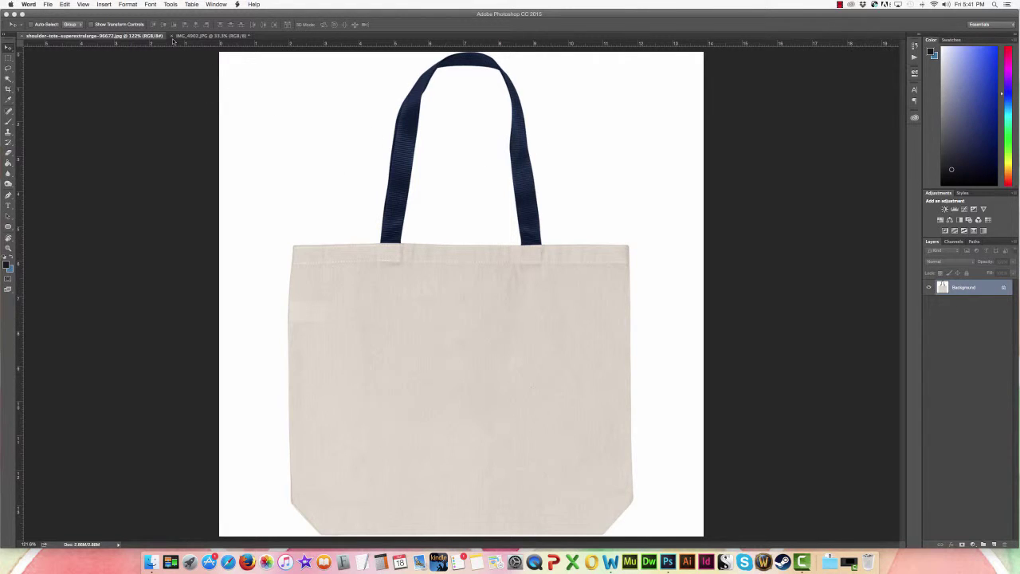
# - Copy the black ink swirl from the IMG_4902 document and return to the tote bag mockup
pyautogui.click(206, 37)
pyautogui.click(205, 37)
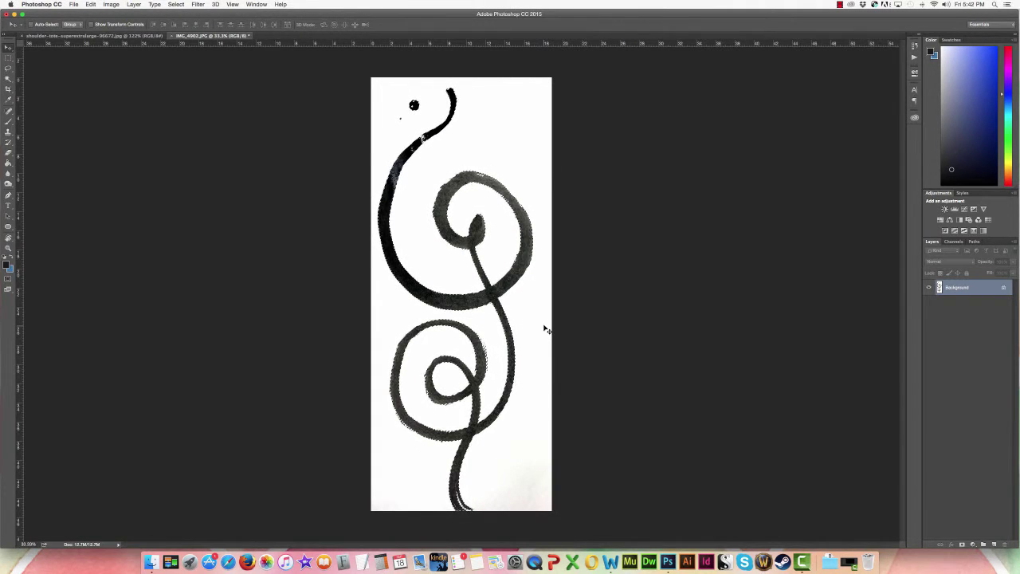
pyautogui.click(123, 37)
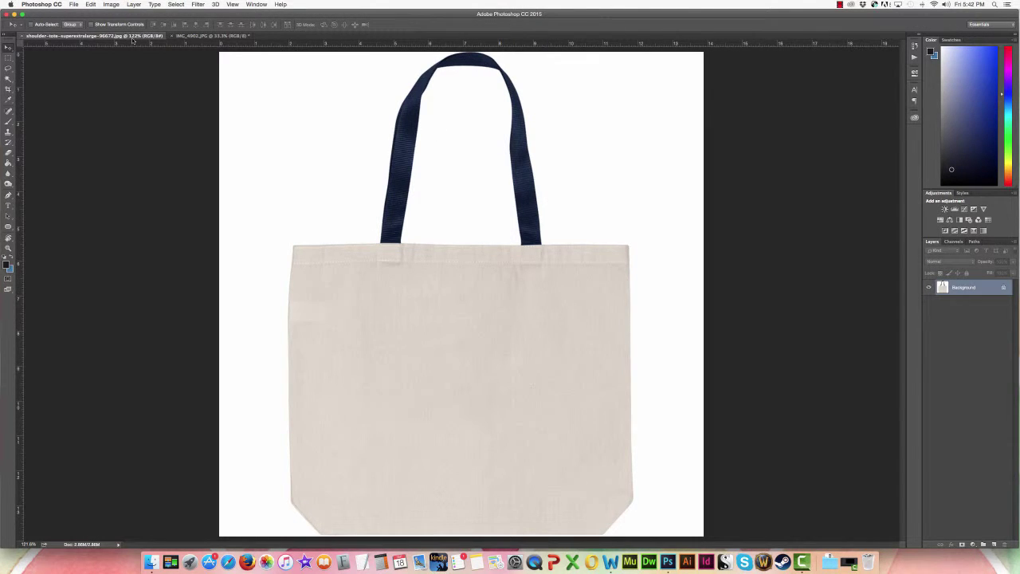
# - Paste the swirl into the tote document as Layer 1 and zoom out to see all of it
pyautogui.press('super+v')
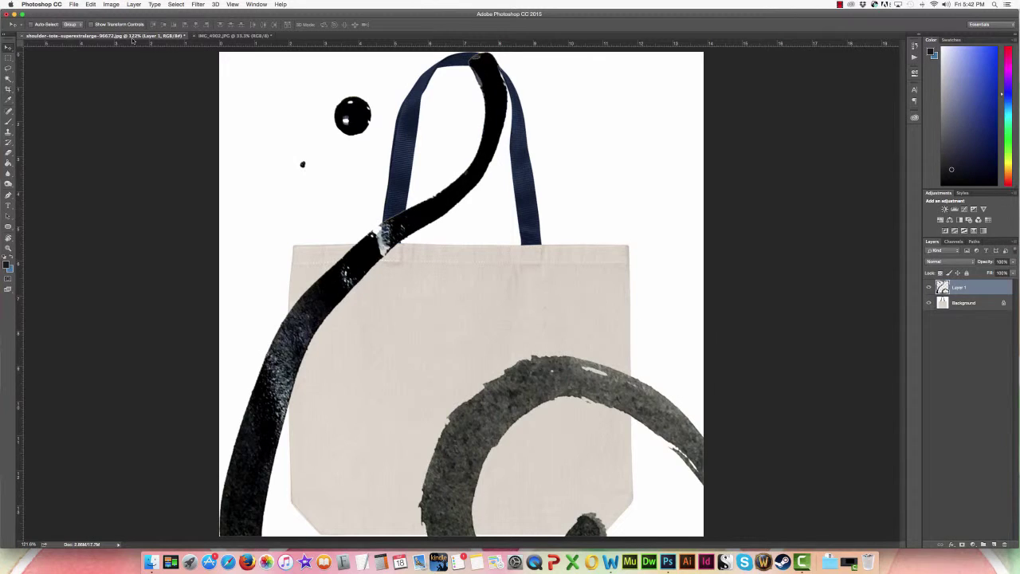
pyautogui.press('super+minus')
pyautogui.press('super+minus')
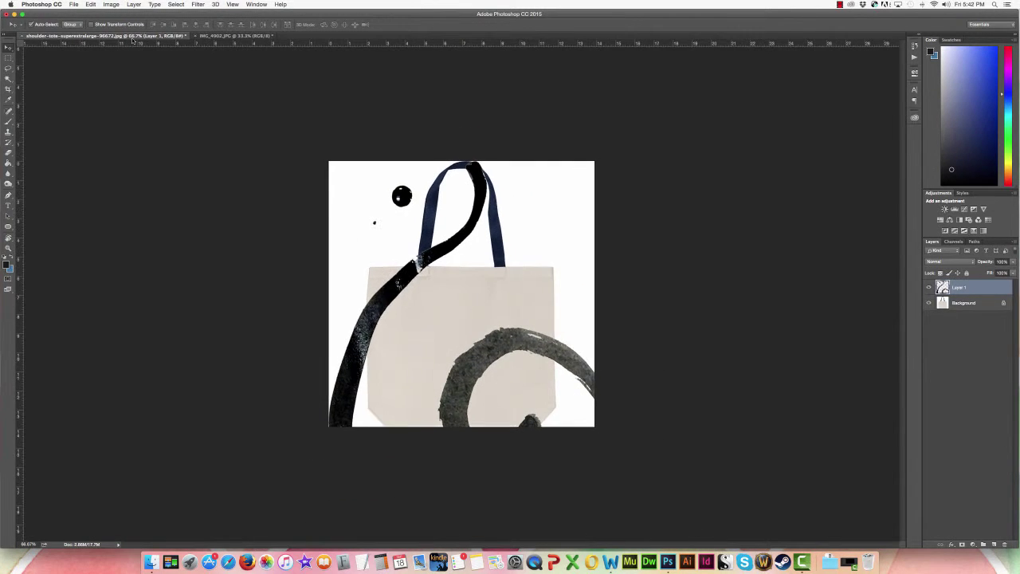
pyautogui.press('super+minus')
pyautogui.press('super+minus')
pyautogui.press('super+minus')
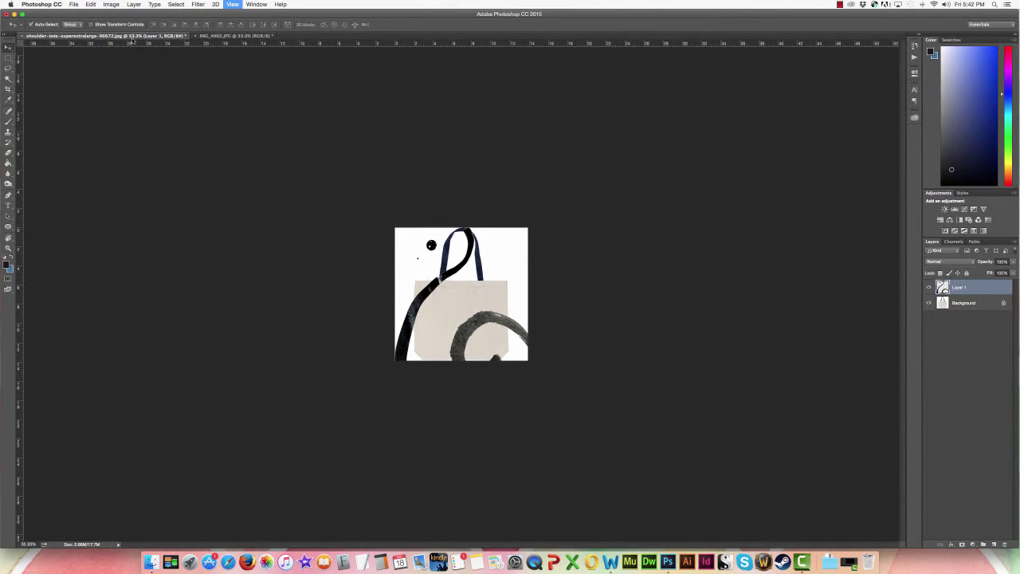
# - Scale the swirl down to about 17% with Free Transform and move it over the bag
pyautogui.press('super+t')
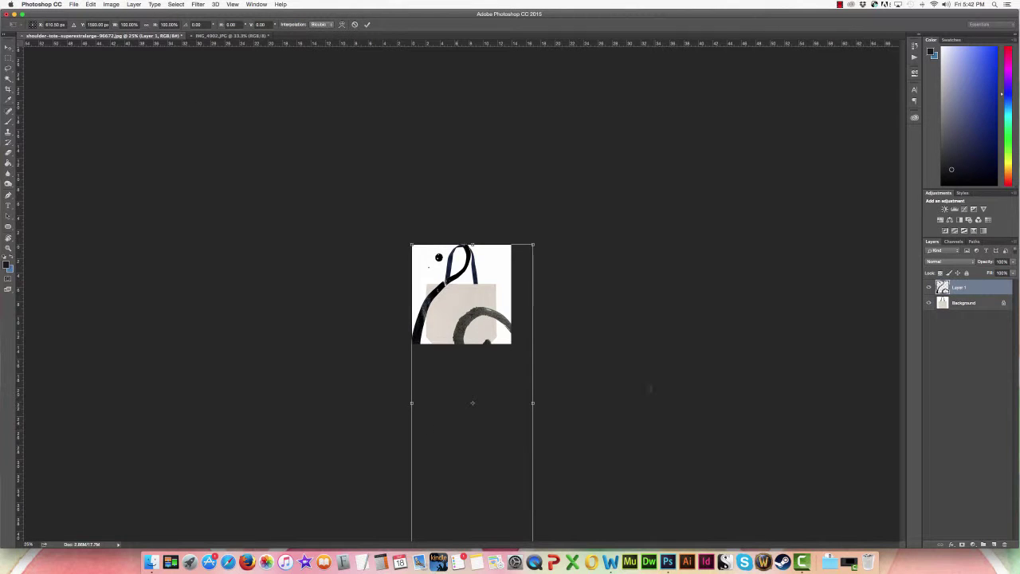
pyautogui.moveTo(411, 245); pyautogui.dragTo(483, 433)
pyautogui.moveTo(511, 480); pyautogui.dragTo(453, 270)
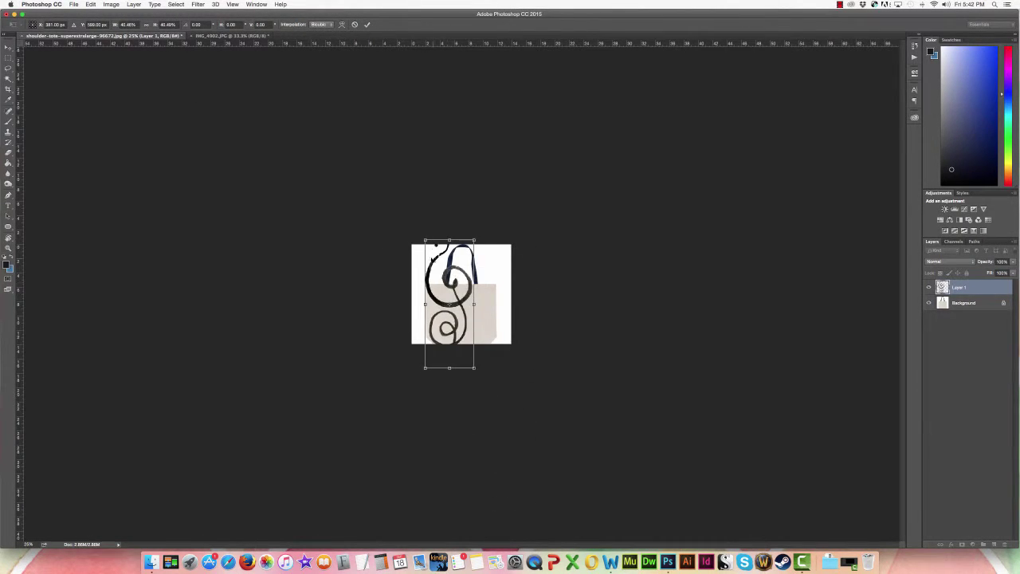
pyautogui.moveTo(425, 239); pyautogui.dragTo(438, 297)
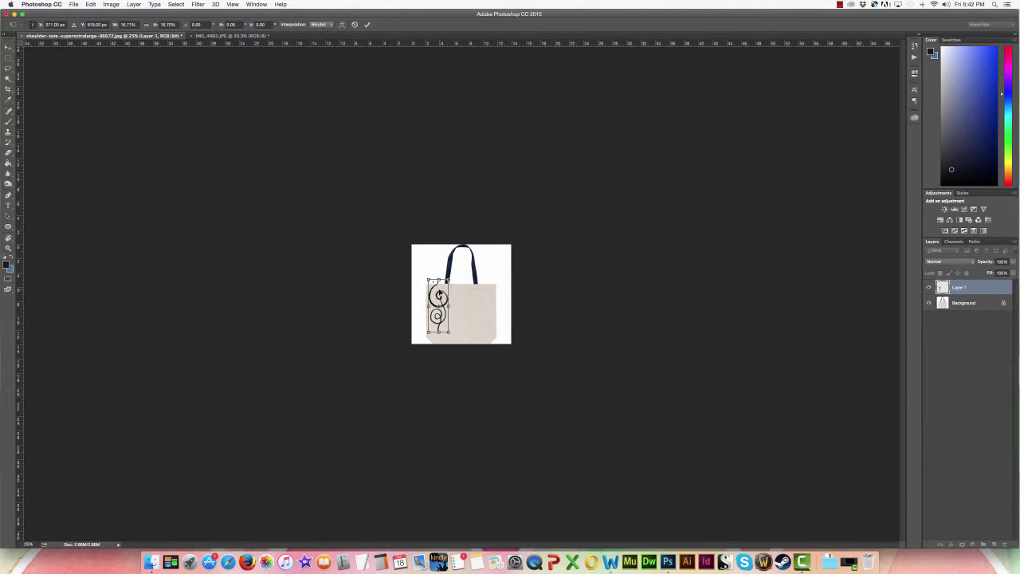
# - Nudge the swirl down the bag's left side, make it slightly taller, and commit the transform
pyautogui.press('super+0')
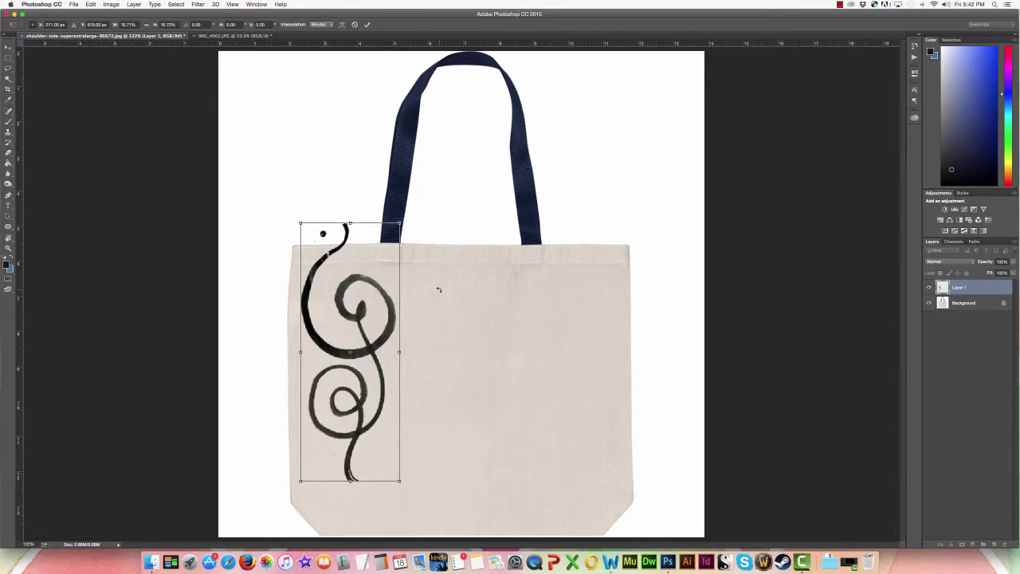
pyautogui.press('super+1')
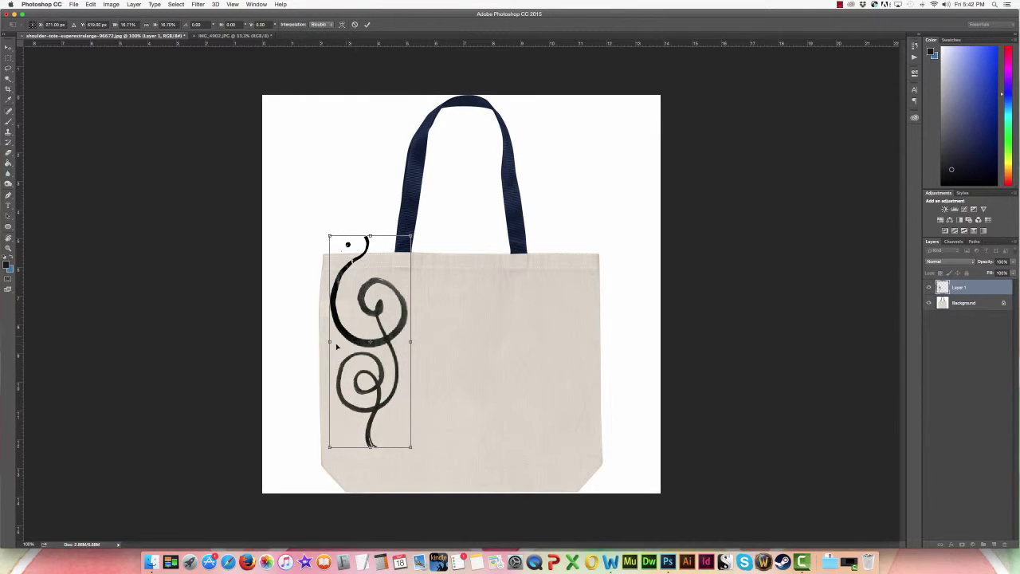
pyautogui.moveTo(369, 304); pyautogui.dragTo(369, 320)
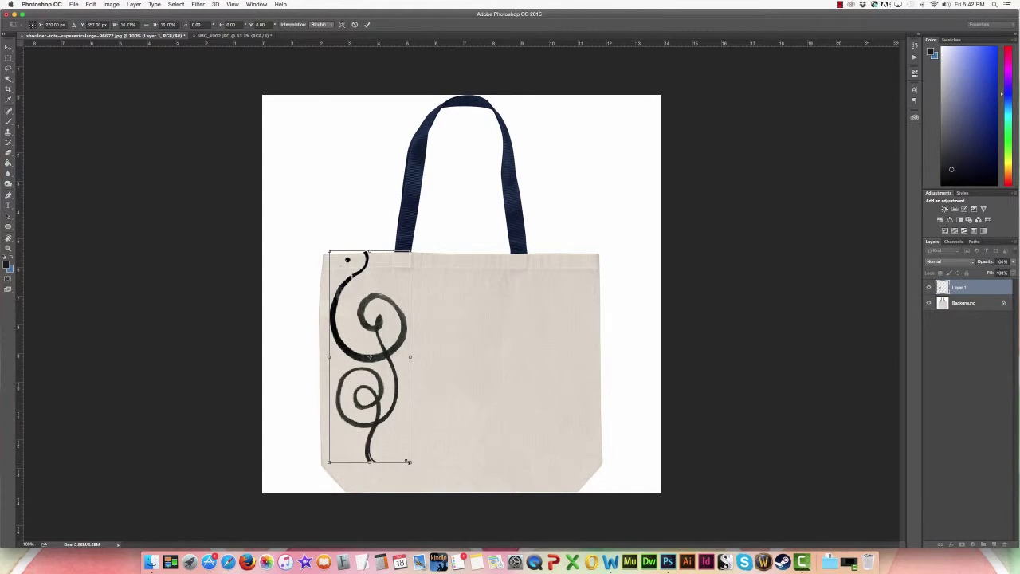
pyautogui.moveTo(410, 462); pyautogui.dragTo(423, 489)
pyautogui.press('Return')
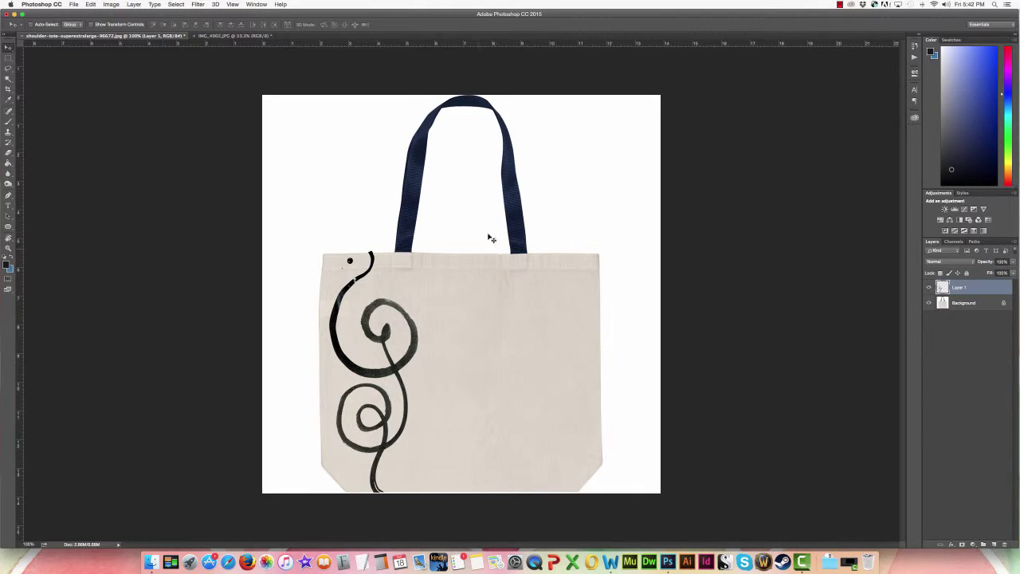
# - Use the Eraser to remove the swirl overflowing past the bag's top and bottom edges
pyautogui.press('super+equal')
pyautogui.press('super+equal')
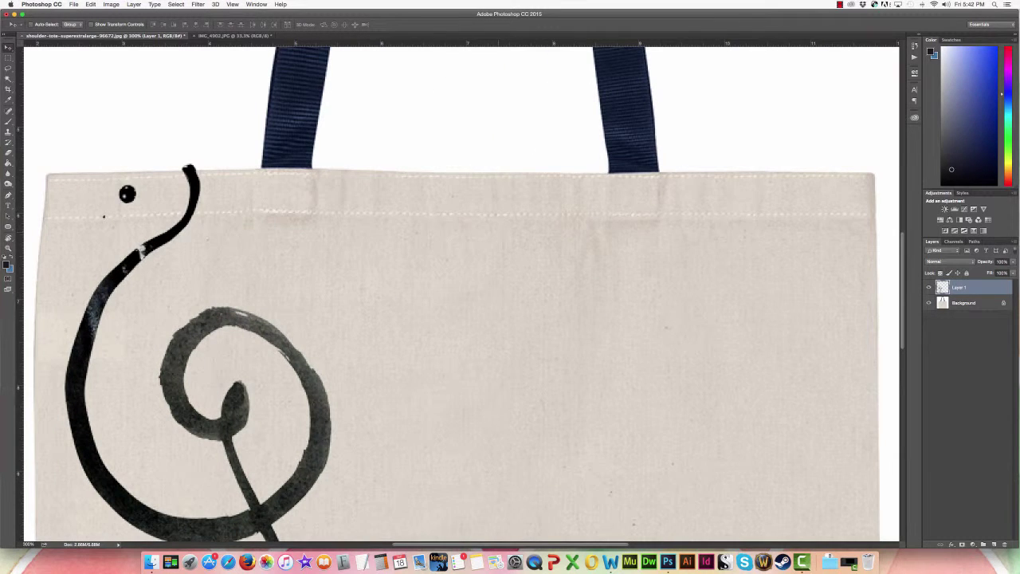
pyautogui.click(8, 151)
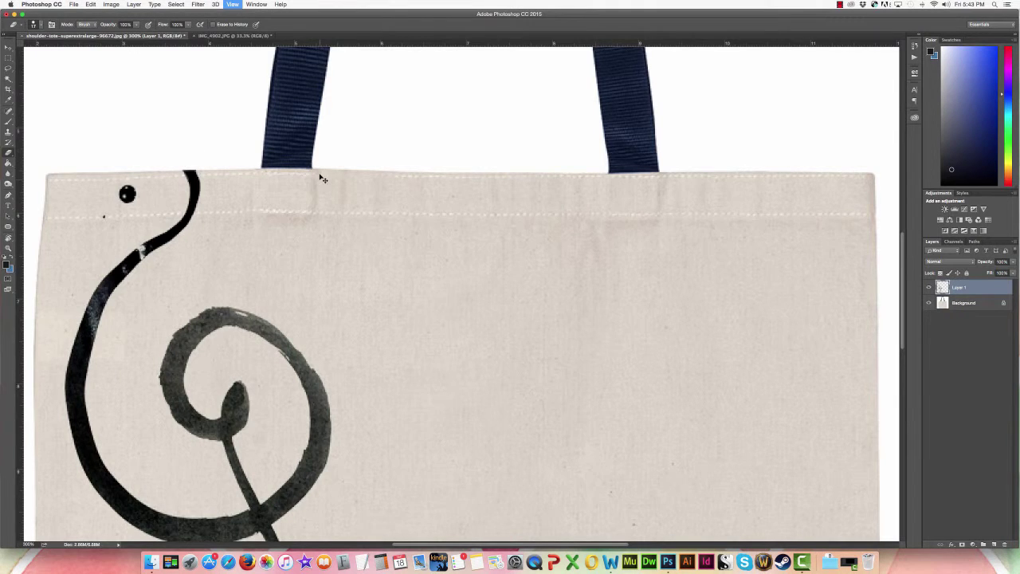
pyautogui.press('super+0')
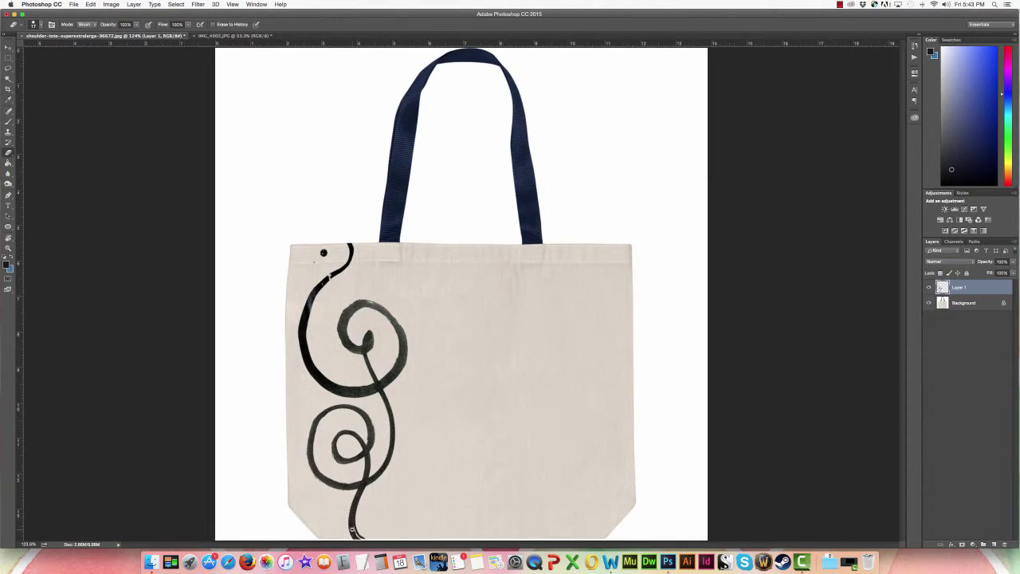
pyautogui.scroll(2, 343, 514)
pyautogui.scroll(-5, 362, 517)
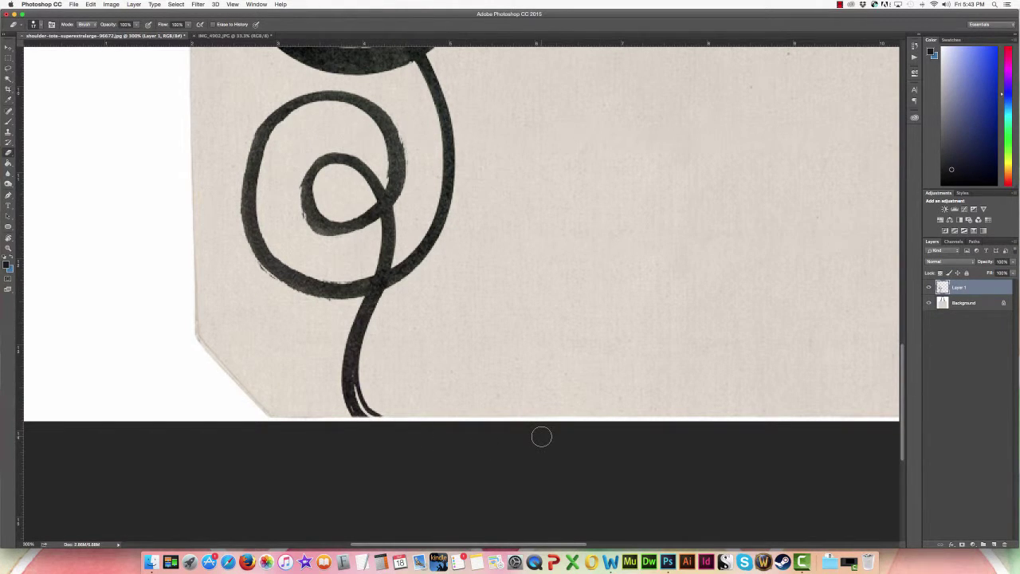
pyautogui.press('super+0')
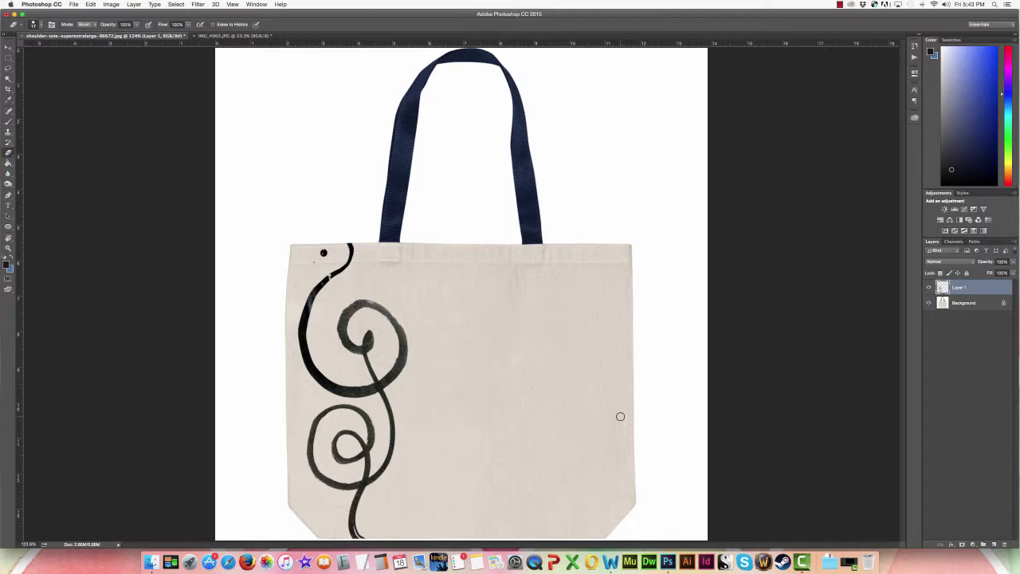
pyautogui.click(942, 262)
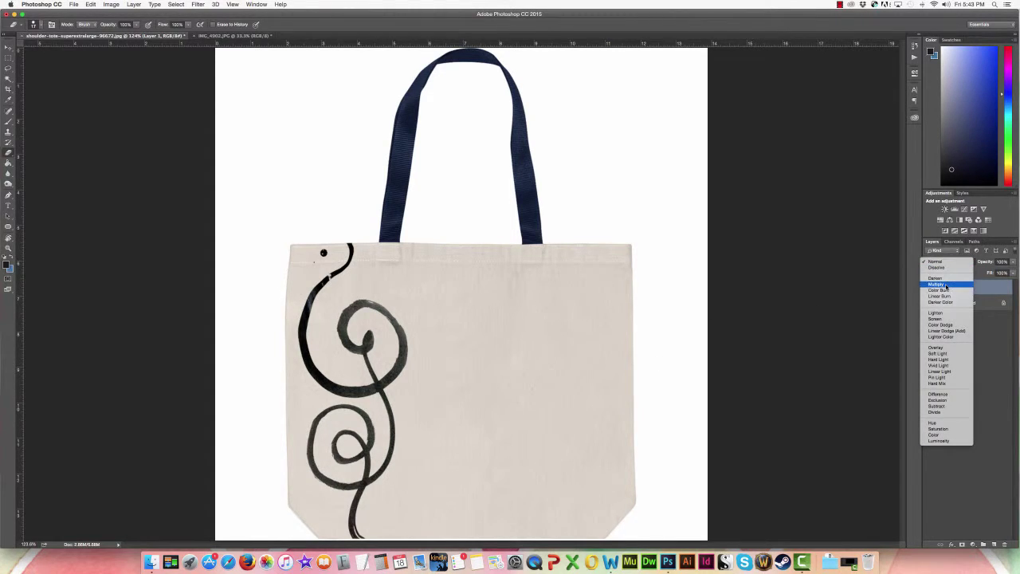
# - Change Layer 1's blend mode to Multiply
pyautogui.click(945, 284)
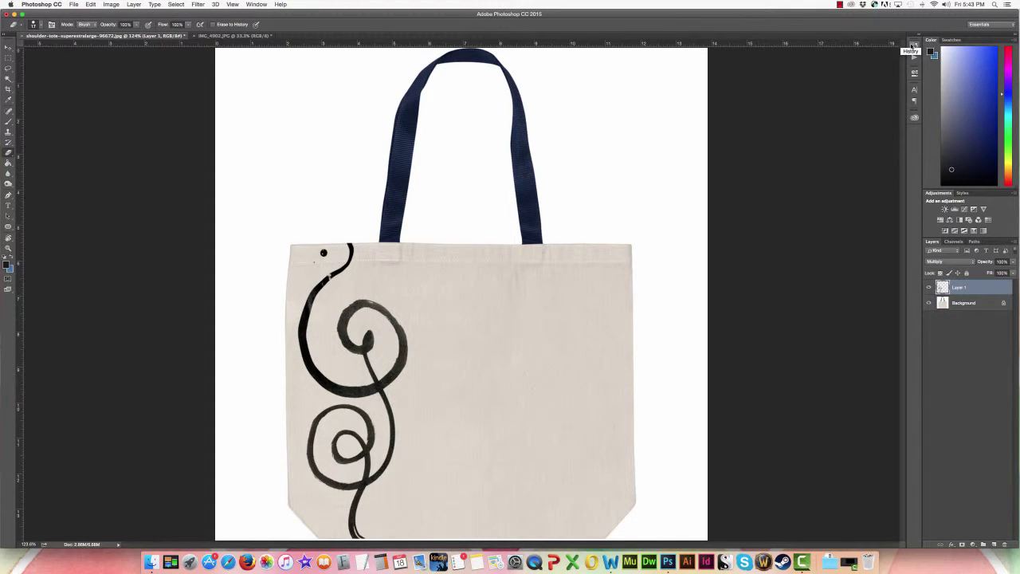
pyautogui.click(914, 45)
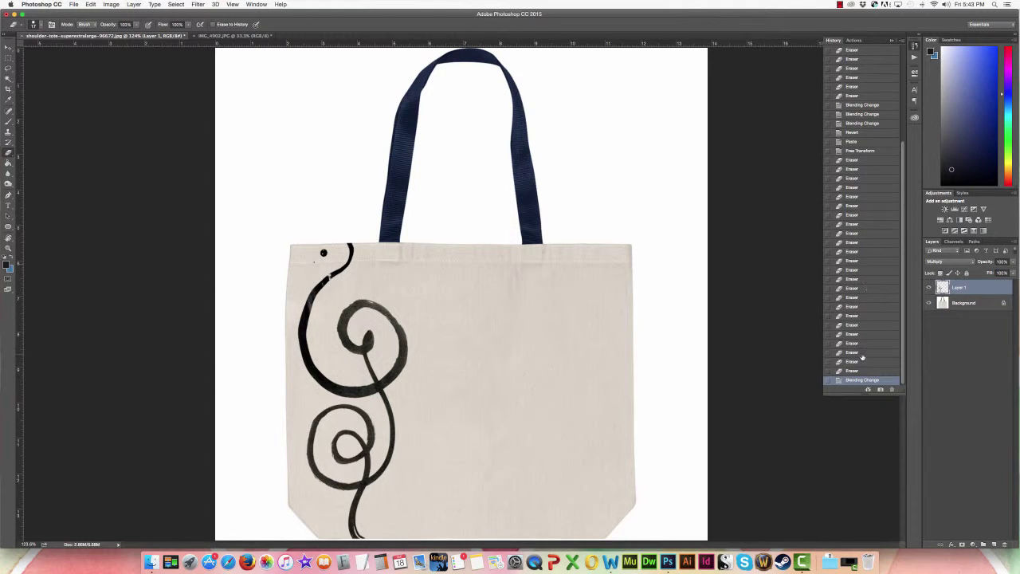
# - Revert to the Free Transform history state, discarding the erasures and Multiply blend
pyautogui.click(859, 151)
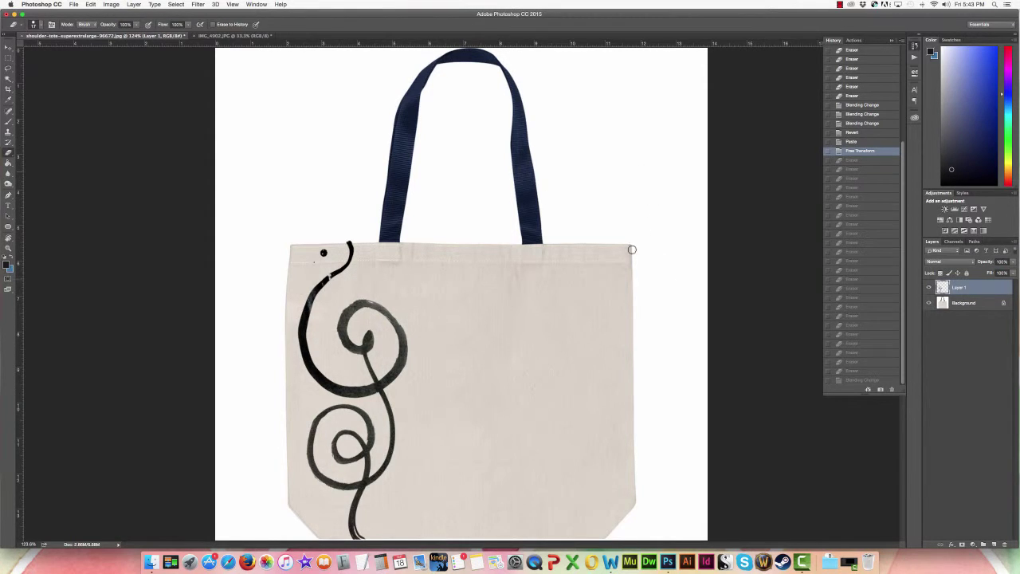
pyautogui.click(8, 77)
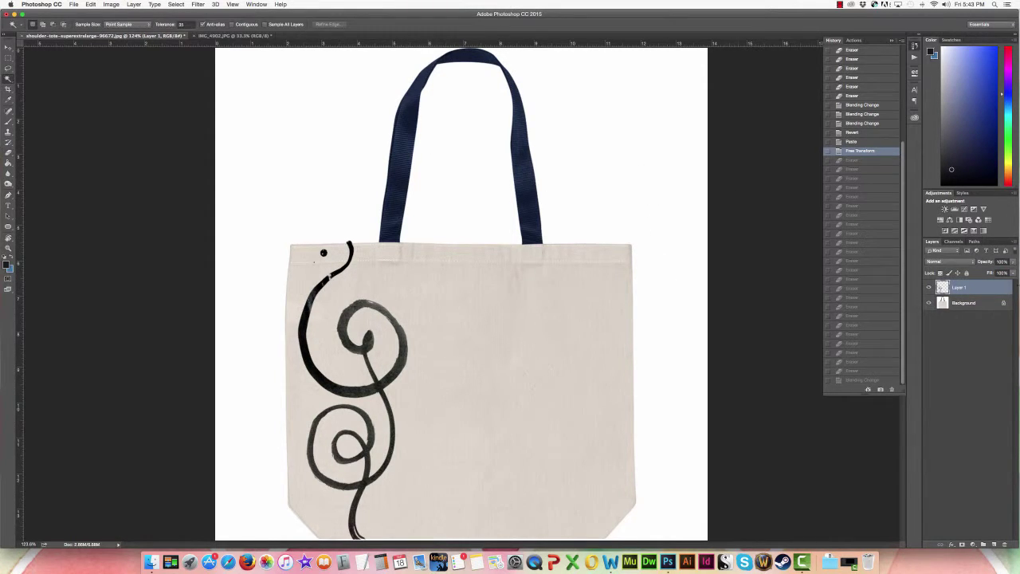
# - On the Background layer, select the white area around the bag with the Magic Wand
pyautogui.click(973, 303)
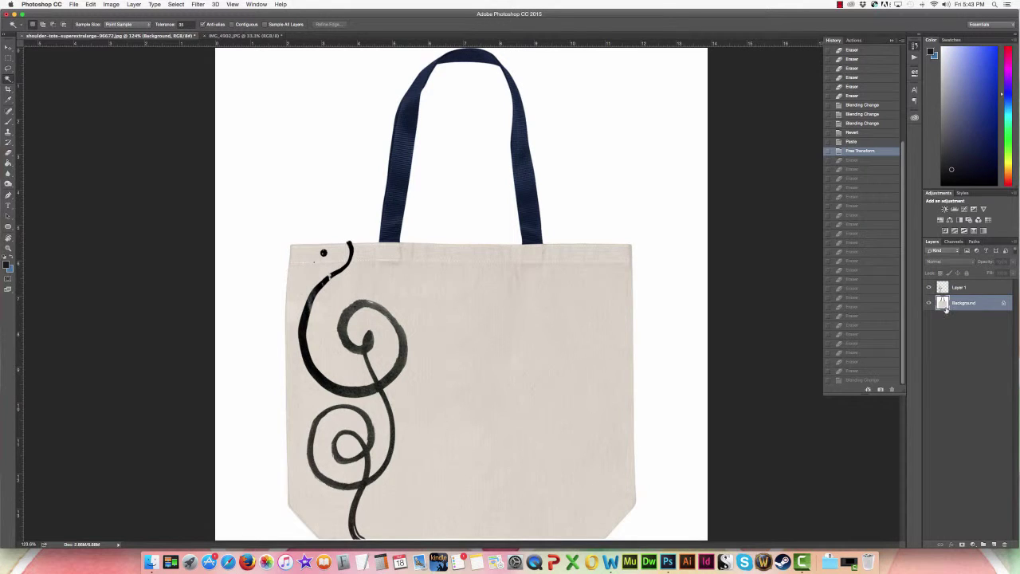
pyautogui.click(662, 127)
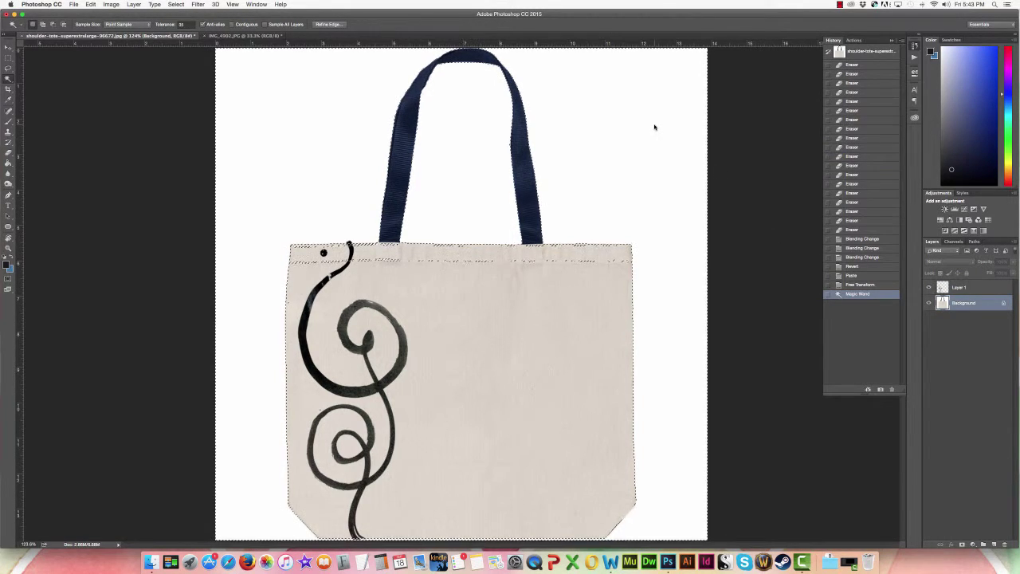
pyautogui.press('super+d')
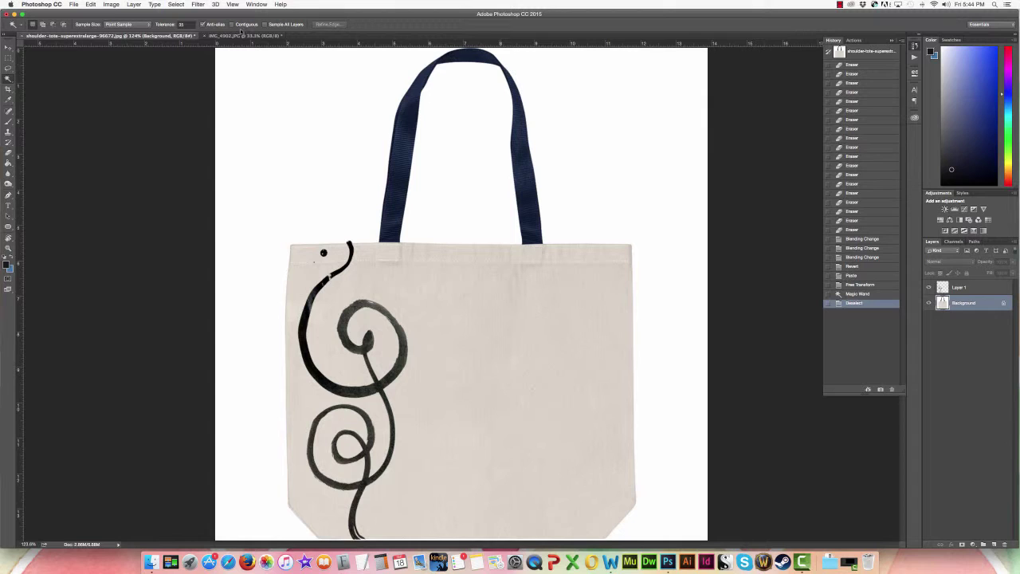
pyautogui.click(265, 163)
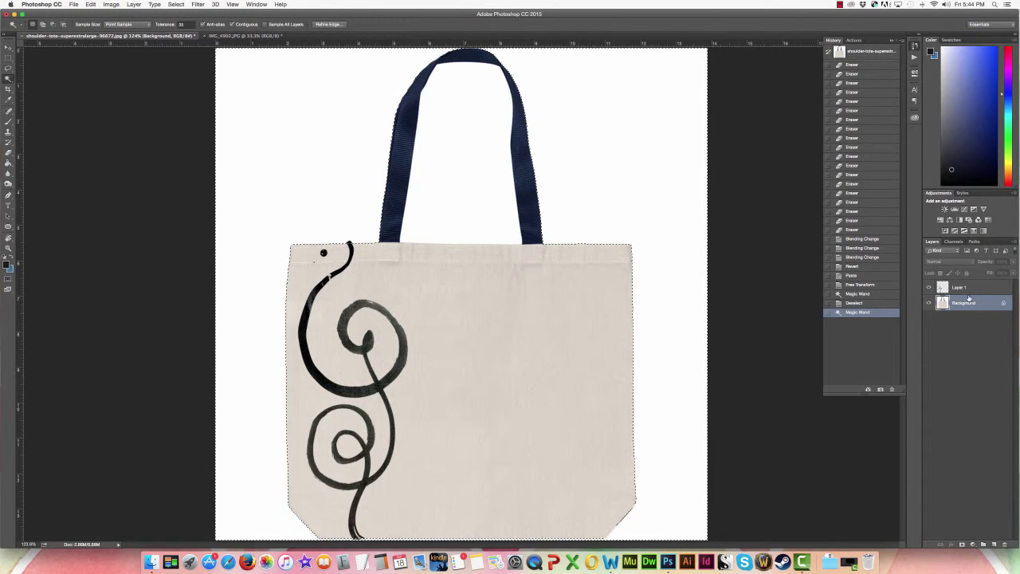
# - Delete the part of Layer 1's swirl inside that selection, then deselect
pyautogui.click(968, 287)
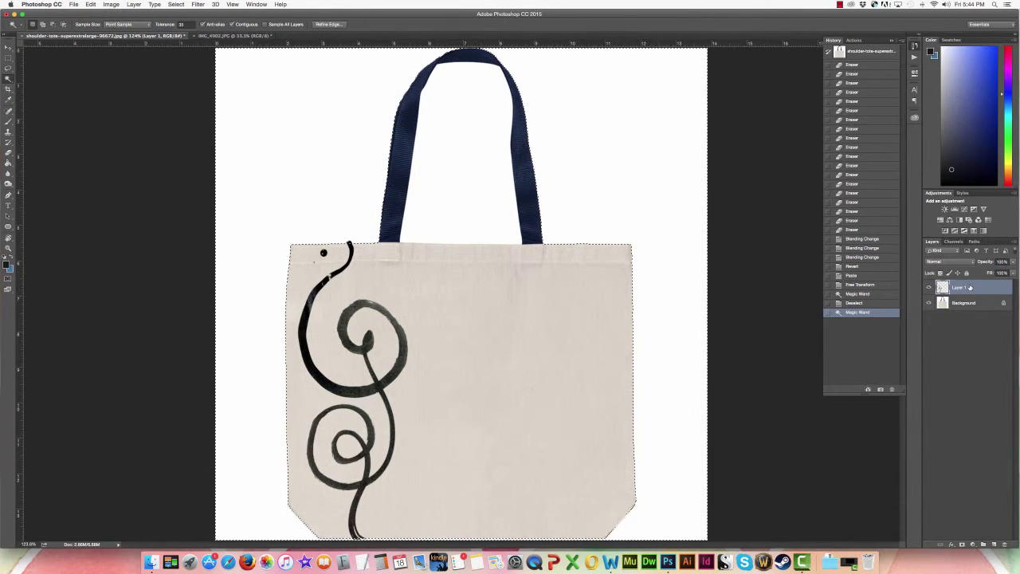
pyautogui.press('Delete')
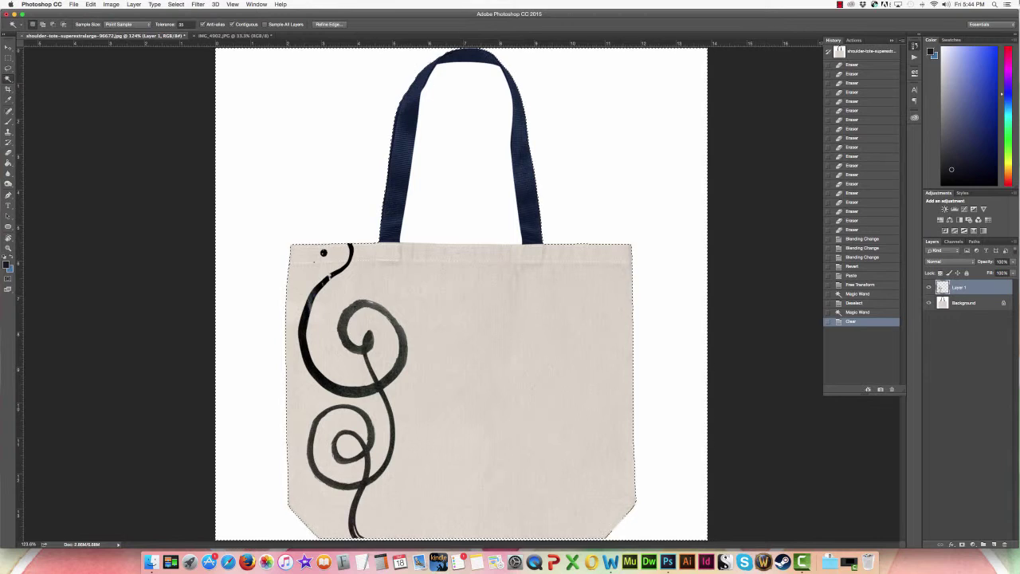
pyautogui.press('super+d')
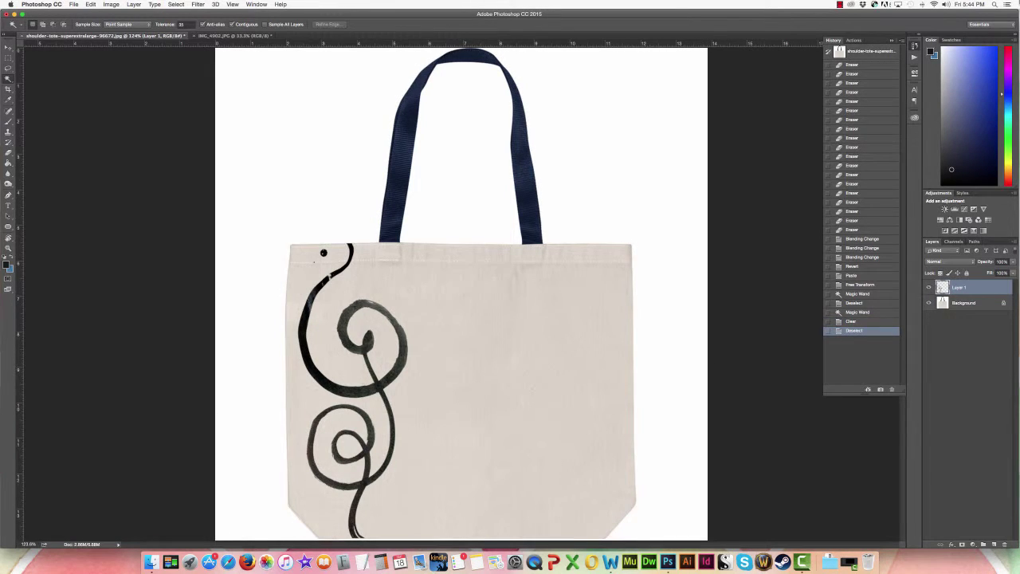
pyautogui.click(950, 261)
# - Choose Multiply as the blend mode for the trimmed swirl on Layer 1
pyautogui.click(940, 285)
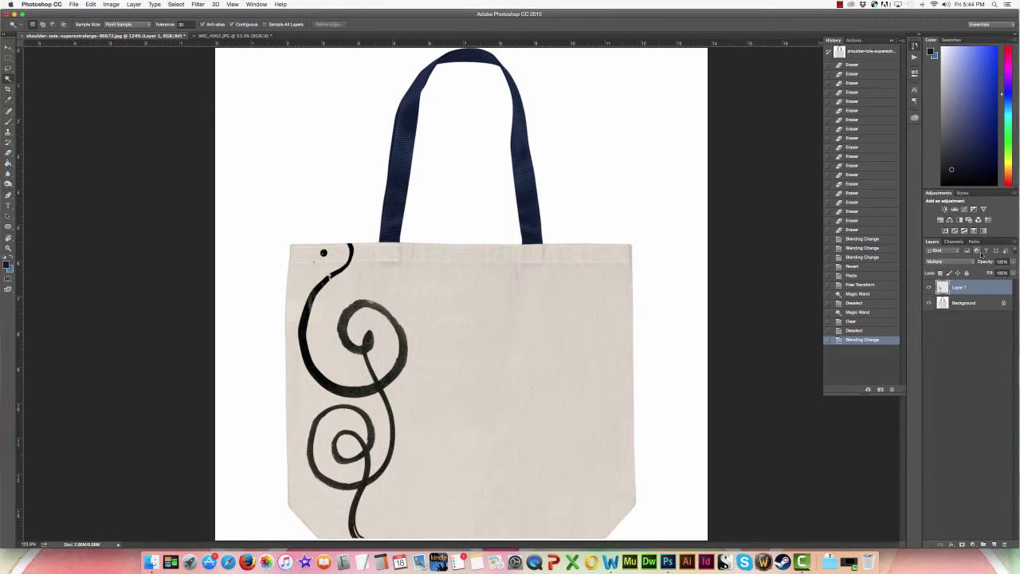